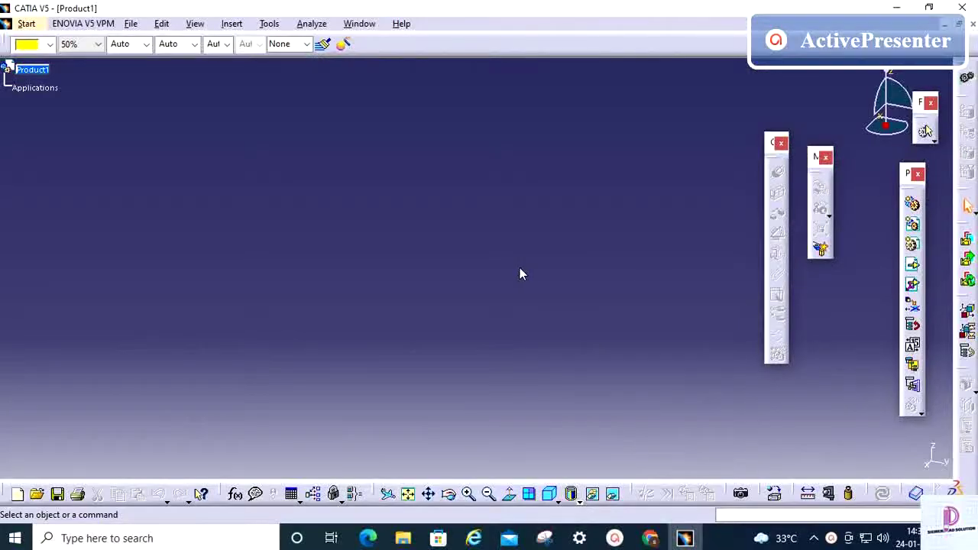
Switch from CATIA V5's empty Product1 to the GrabCAD Community window in Chrome
left_click_drag(462, 258, 467, 264)
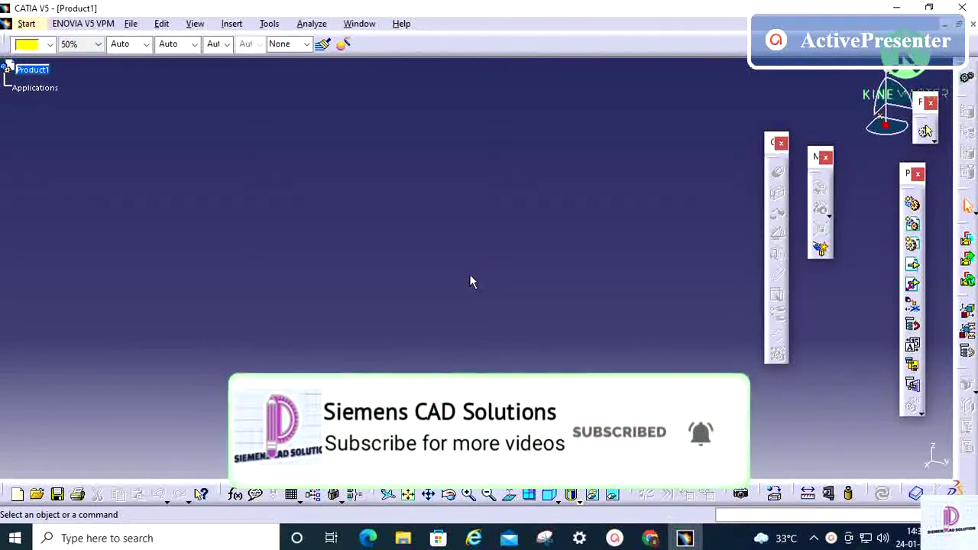
mouse_move(657, 544)
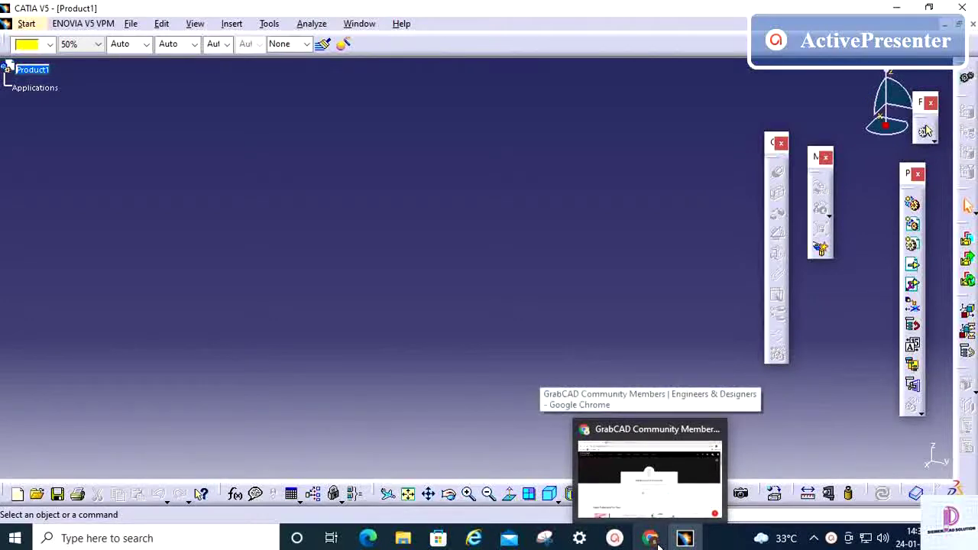
left_click(657, 541)
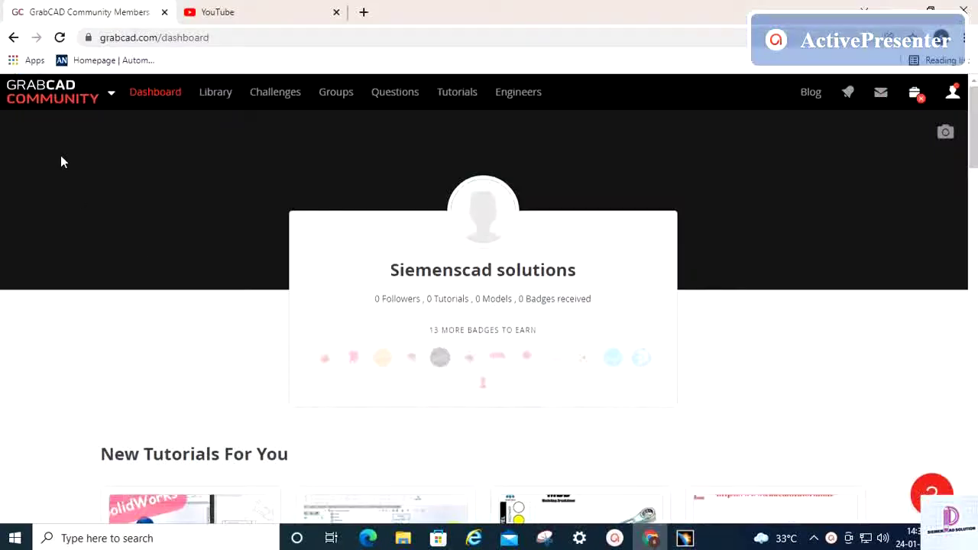
Look over the dashboard, then go to the Library page showing this month's popular models
scroll(646, 401, "down", 2)
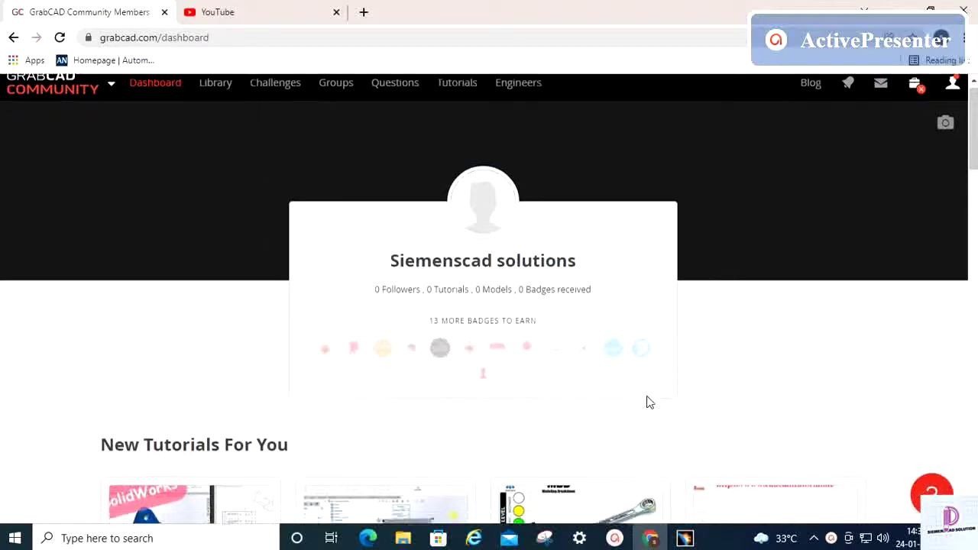
scroll(676, 403, "down", 3)
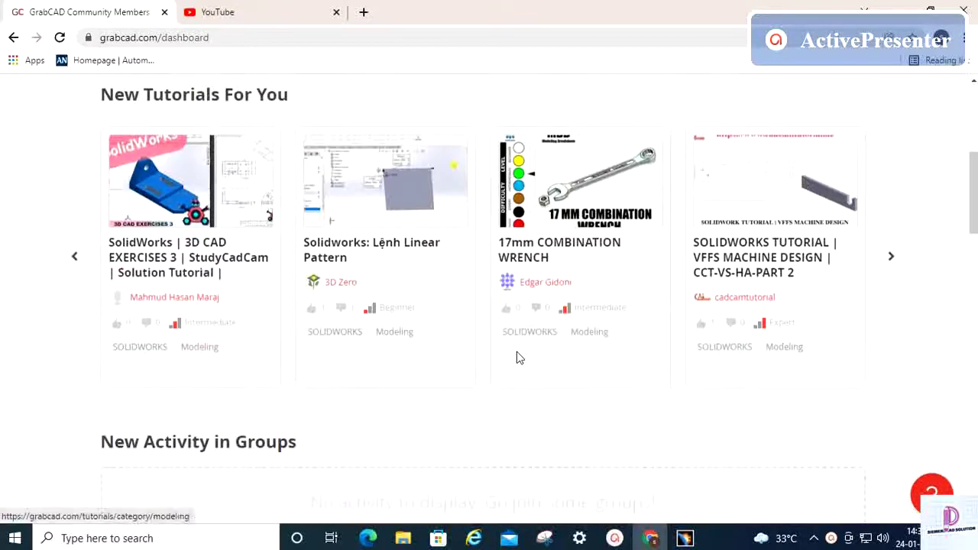
scroll(456, 372, "up", 2)
scroll(455, 372, "up", 3)
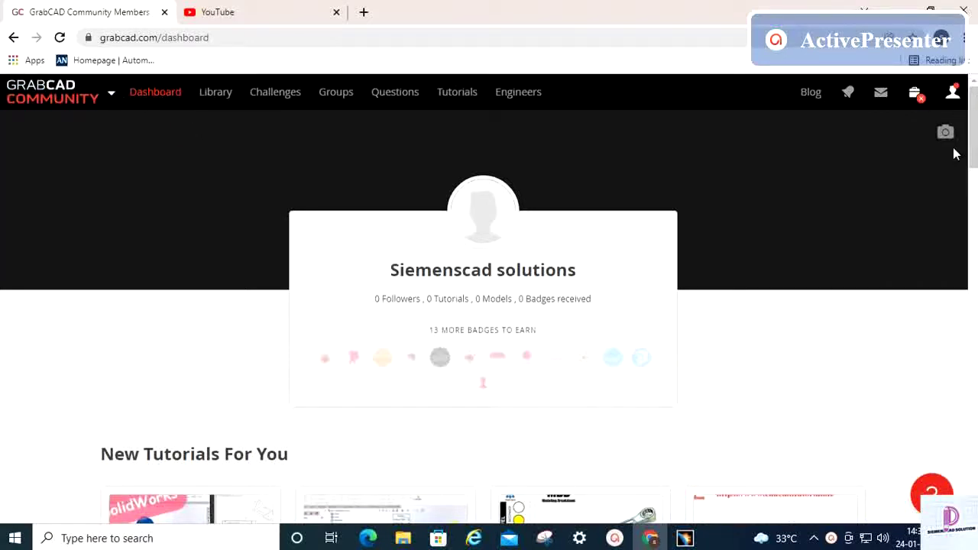
mouse_move(57, 91)
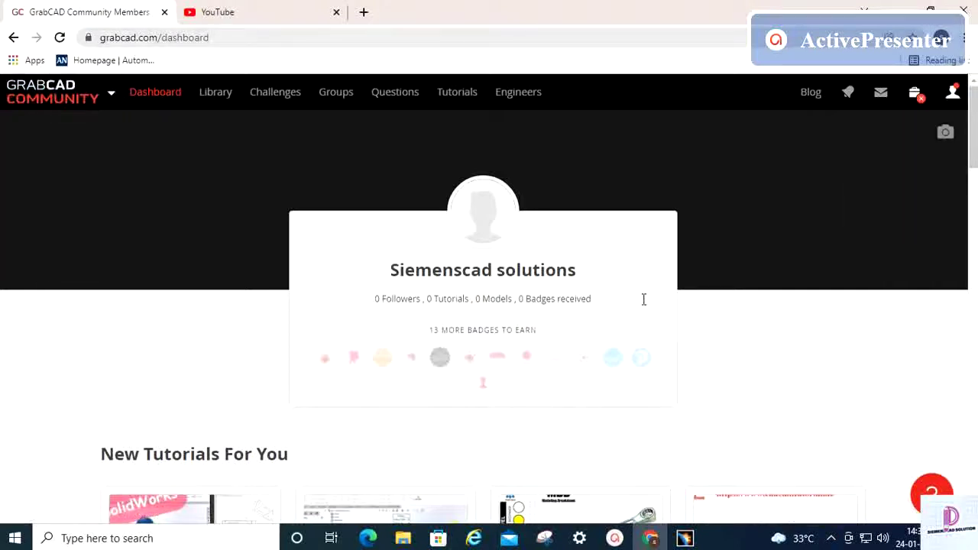
left_click(216, 98)
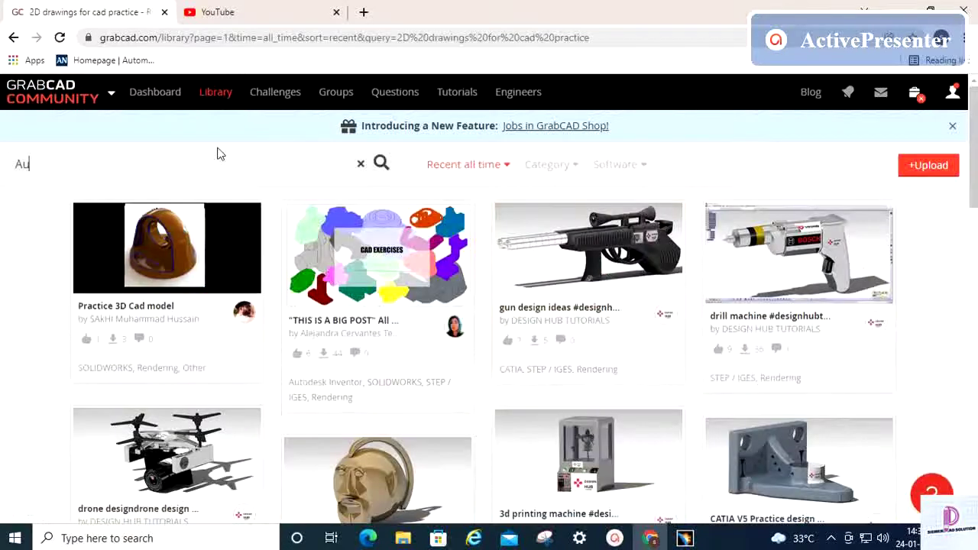
Search the library for 'Automotive' and open the spring suspension model from the results
type("tomotive")
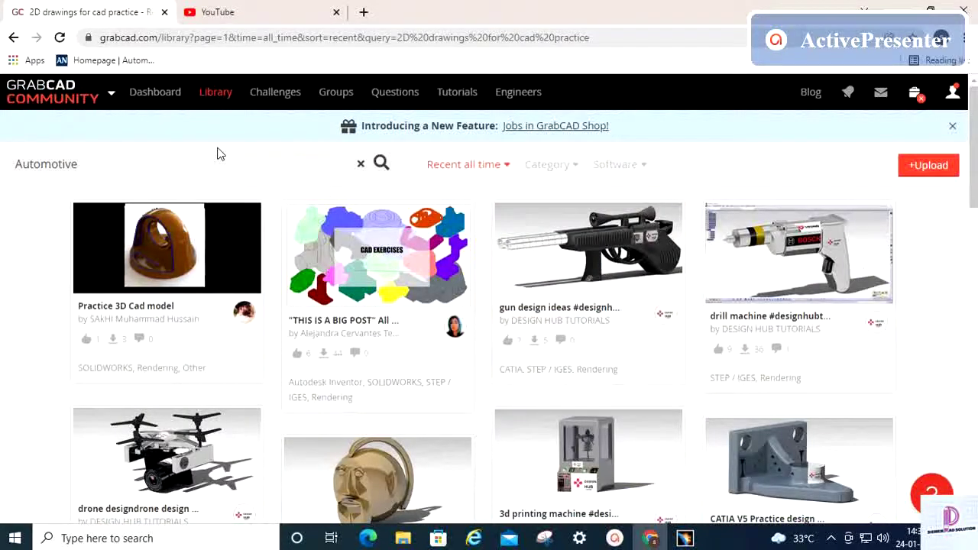
key("Return")
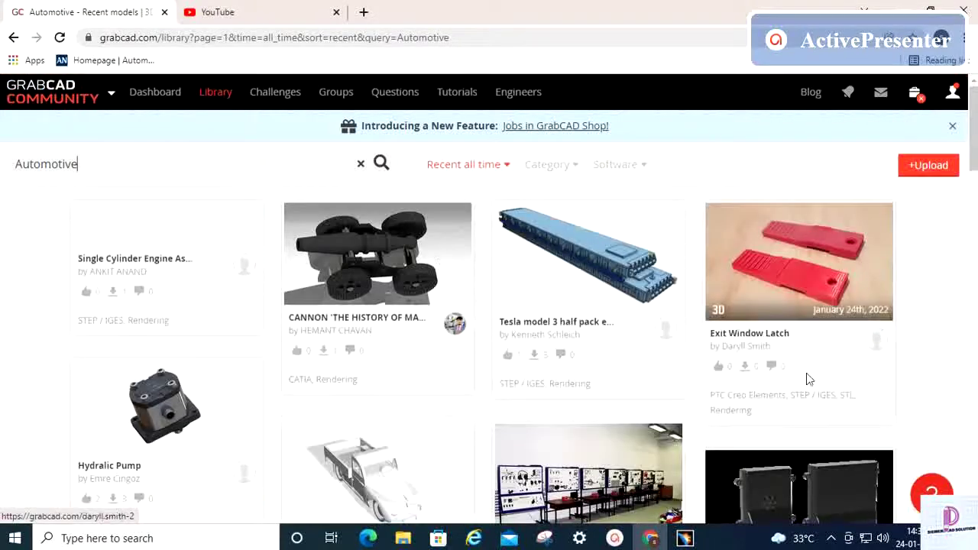
scroll(808, 377, "down", 2)
scroll(619, 314, "down", 5)
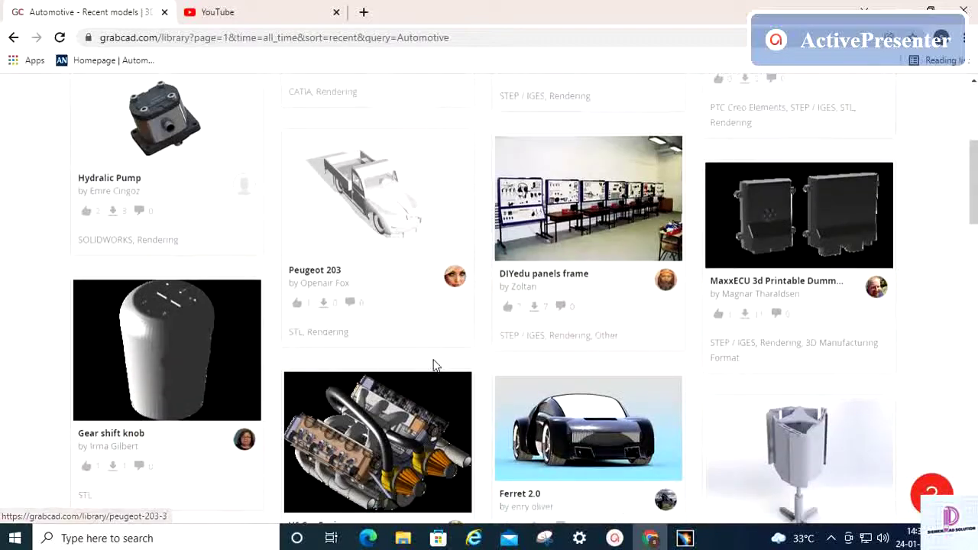
scroll(825, 420, "down", 3)
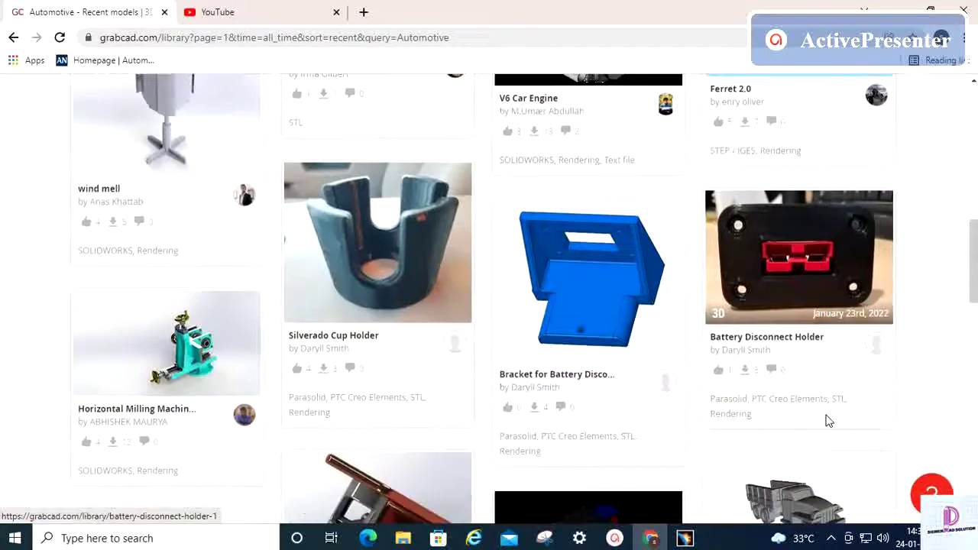
scroll(363, 257, "down", 2)
scroll(386, 254, "down", 4)
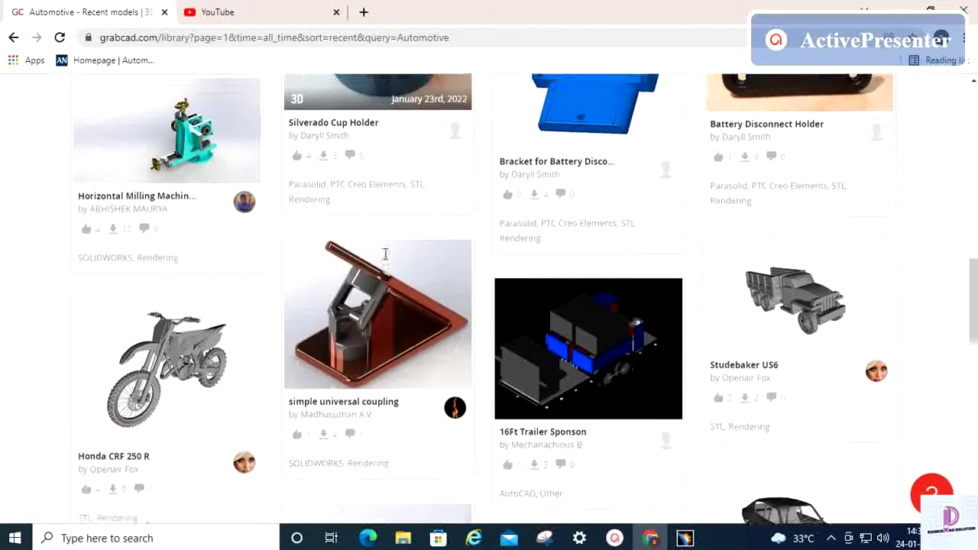
scroll(386, 255, "down", 2)
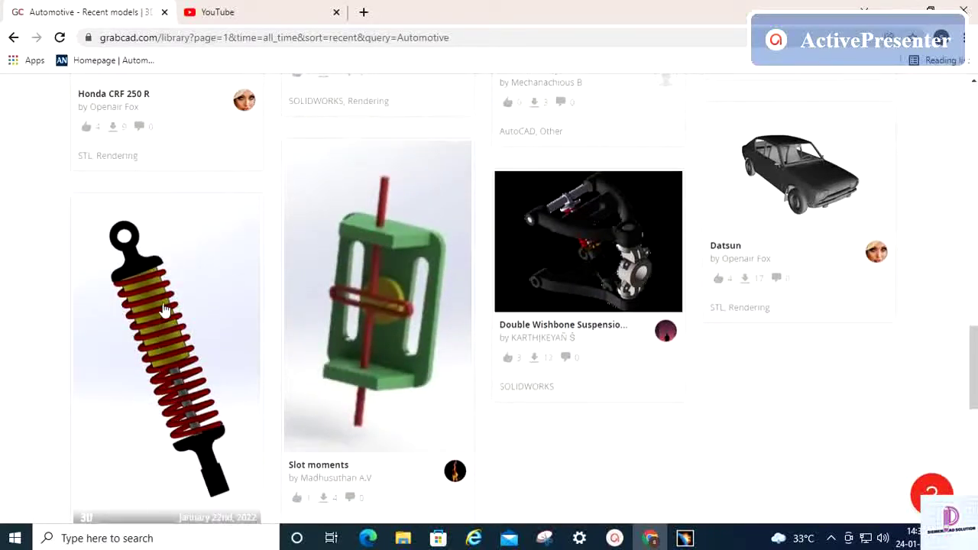
scroll(116, 200, "down", 3)
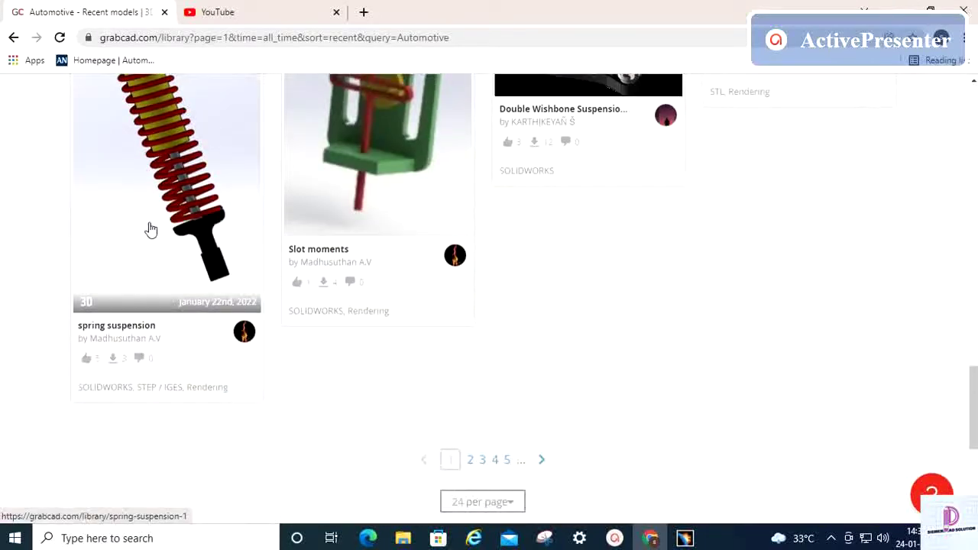
scroll(151, 244, "up", 2)
left_click(157, 268)
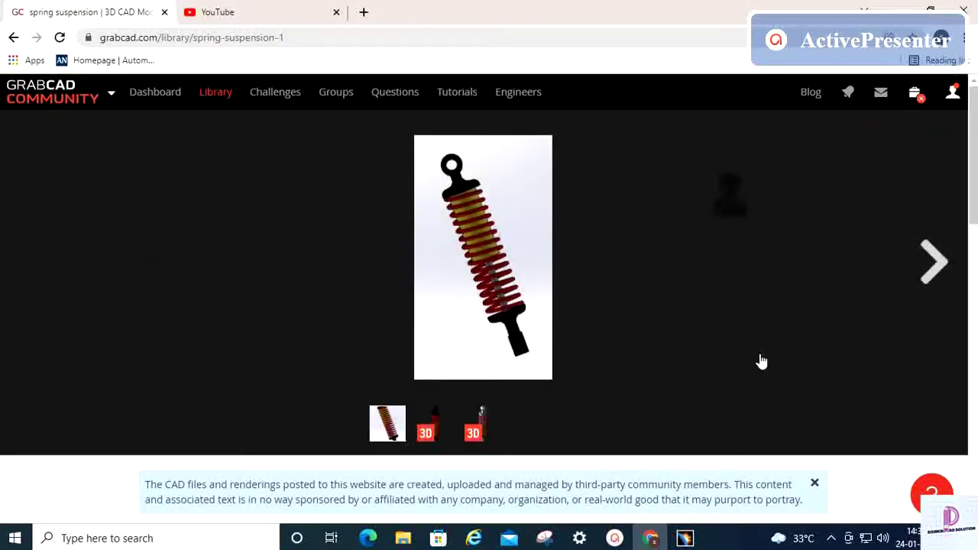
Download the spring suspension files as a 1,601 KB zip and check the finished download
scroll(729, 350, "down", 3)
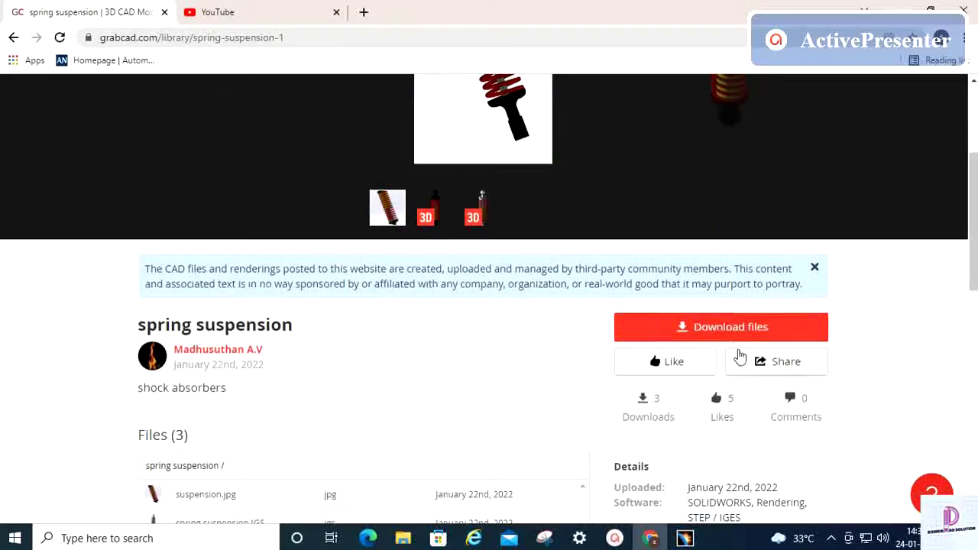
left_click(738, 337)
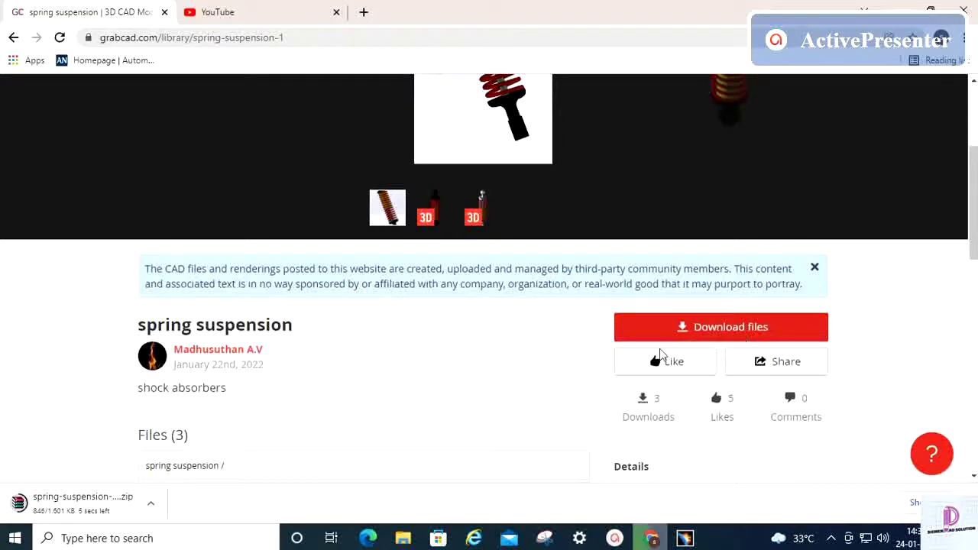
left_click(151, 506)
left_click(192, 456)
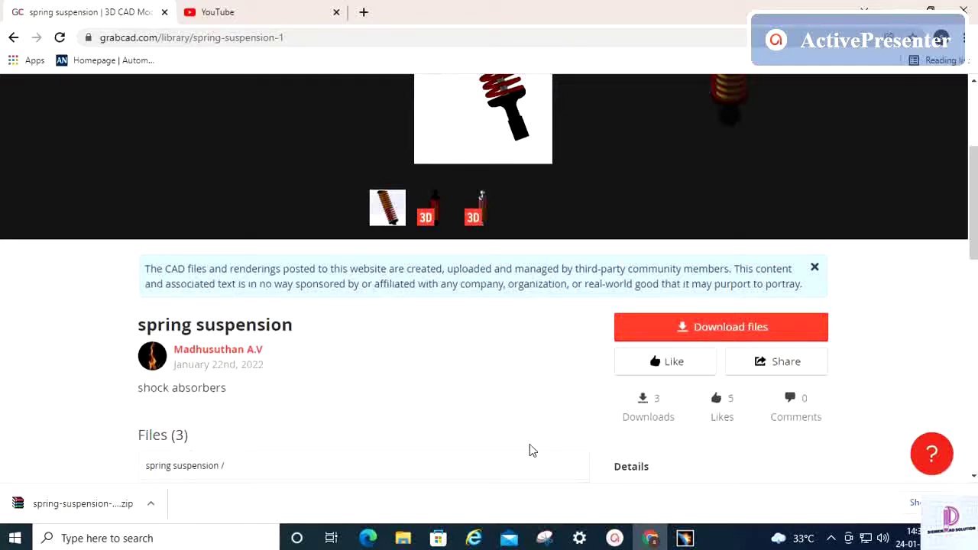
Reveal the downloaded spring-suspension-1.snapshot.3 zip and paste a copy into New Volume (H:)
left_click(152, 505)
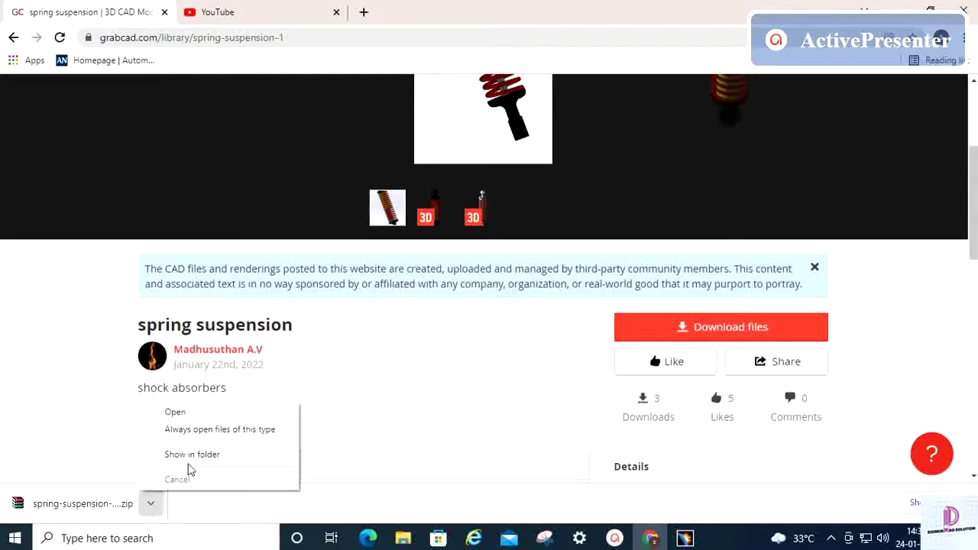
left_click(191, 455)
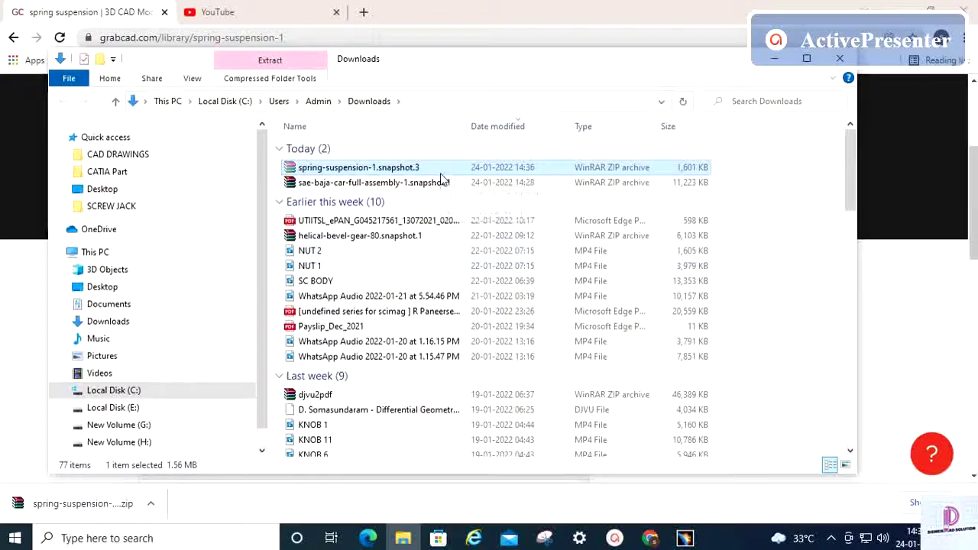
left_click(143, 443)
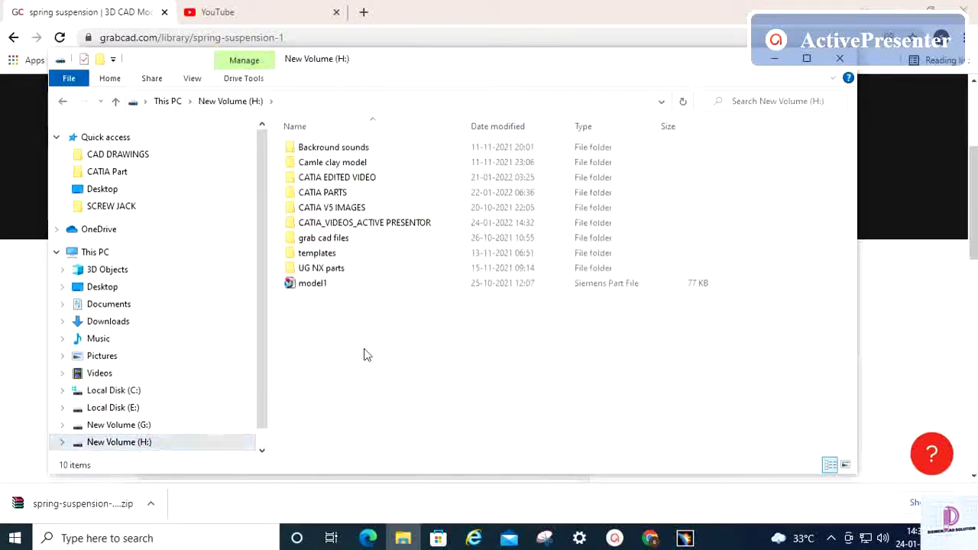
key("ctrl+v")
left_click(389, 303)
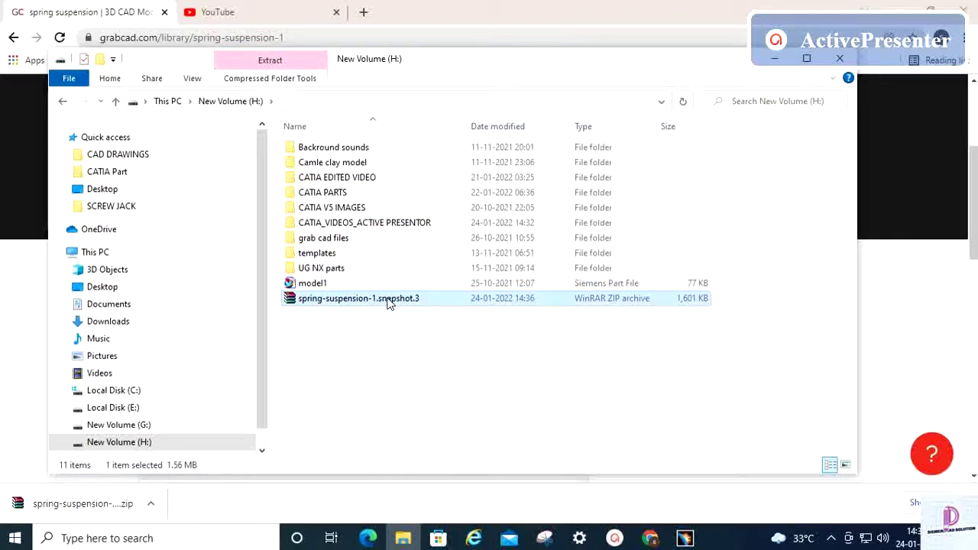
Extract the zip to H:\spring-suspension-1.snapshot.3 with the default options
right_click(388, 303)
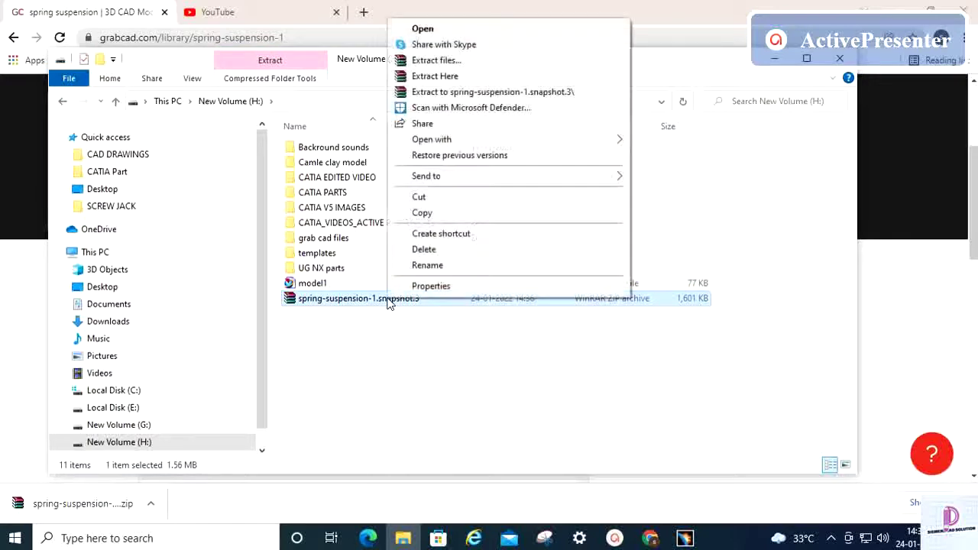
left_click(557, 65)
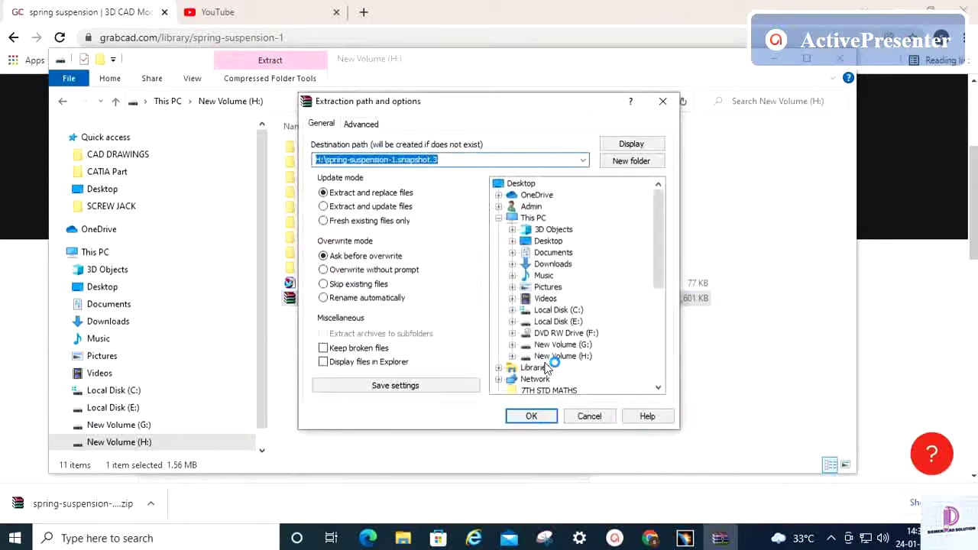
left_click(536, 418)
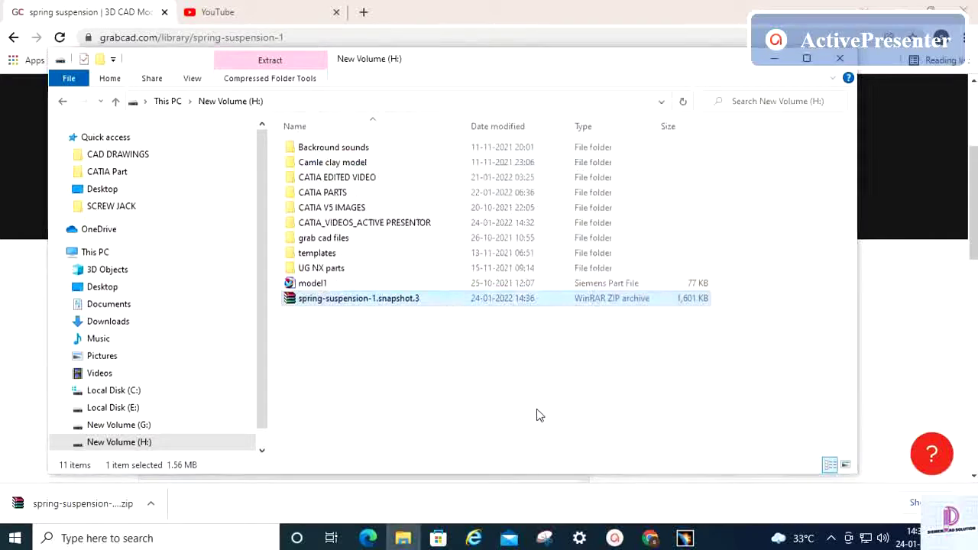
Open the extracted folder and drag diy bike rear suspension.SLDPRT over to CATIA V5
double_click(404, 315)
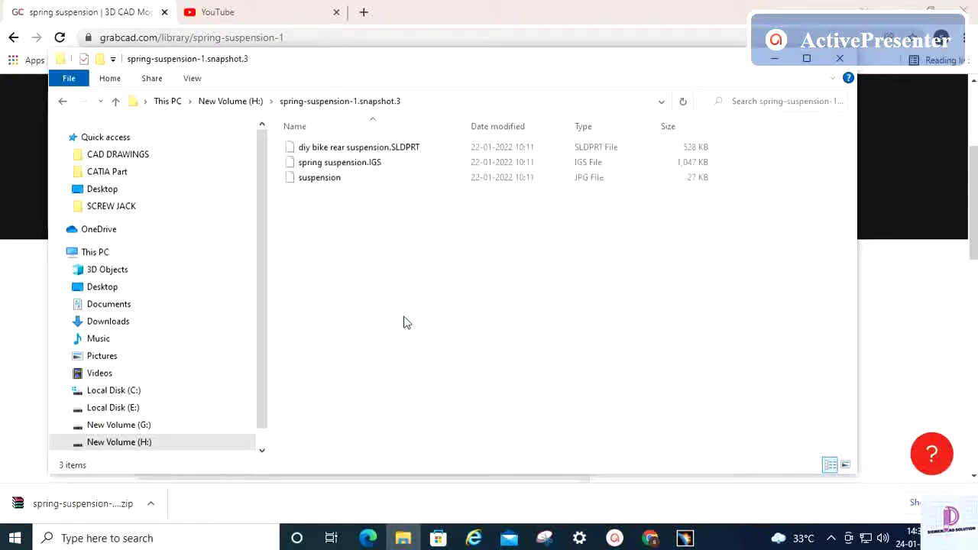
left_click(380, 163)
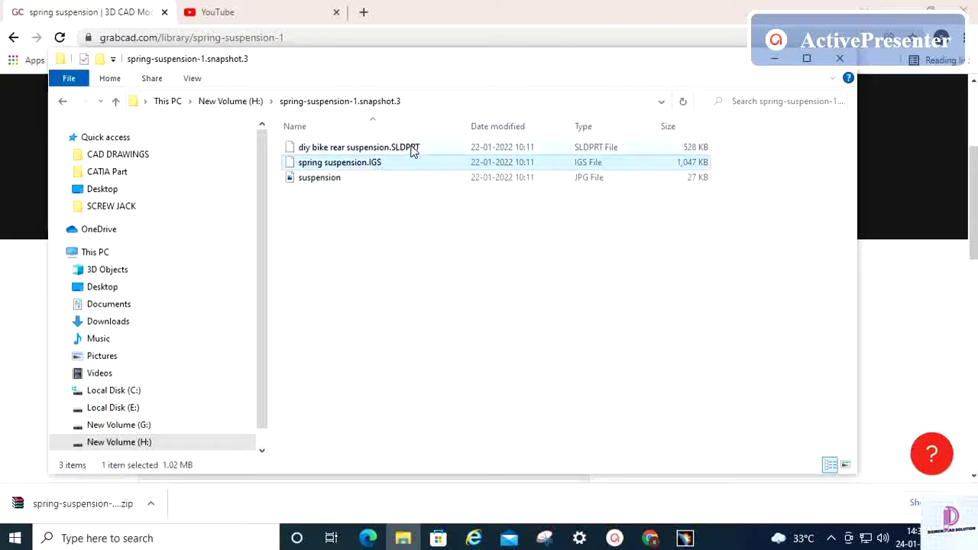
left_click(411, 150)
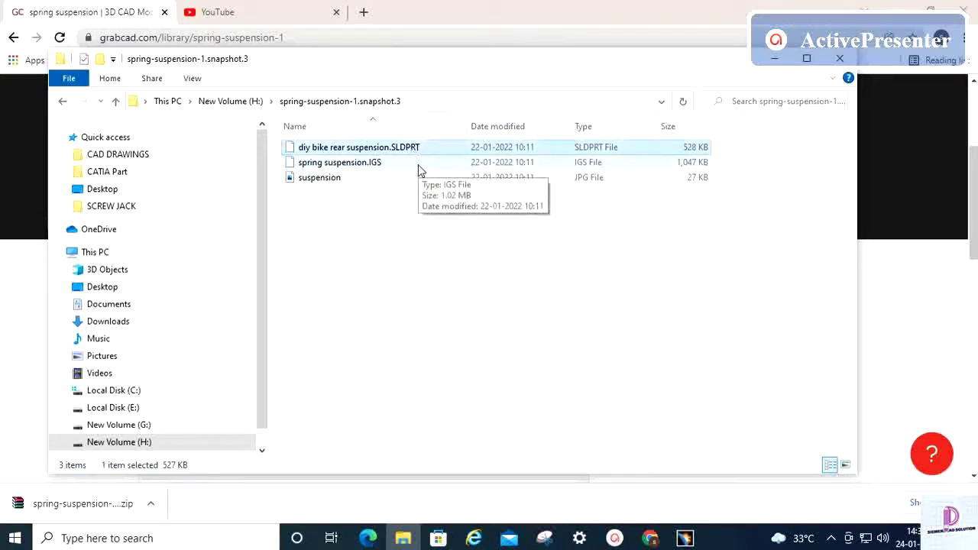
left_click(373, 162)
left_click(391, 151)
left_click_drag(392, 154, 595, 302)
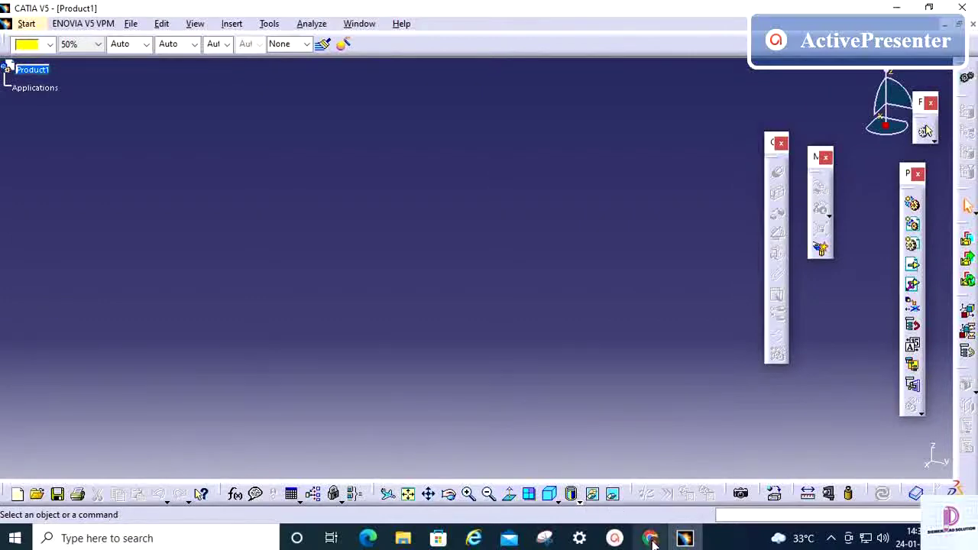
mouse_move(651, 541)
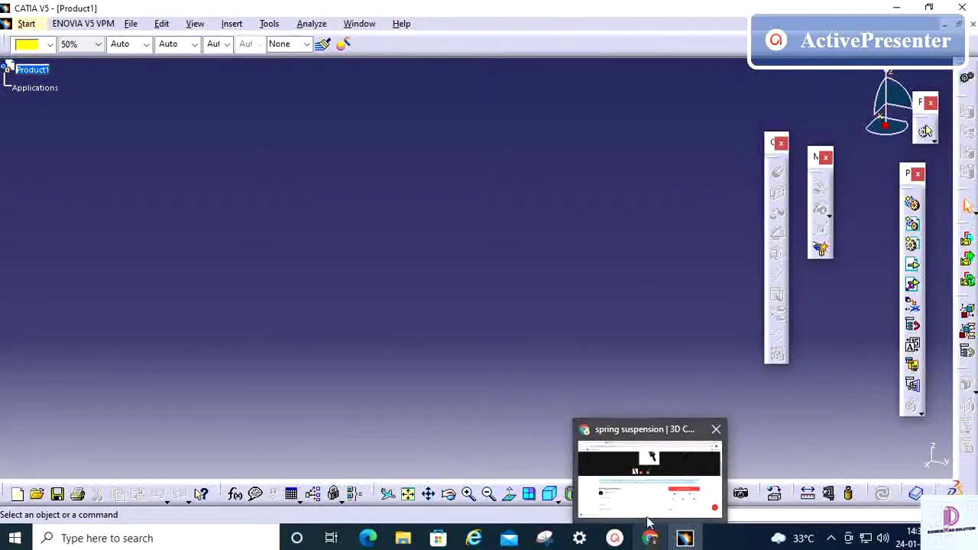
mouse_move(646, 502)
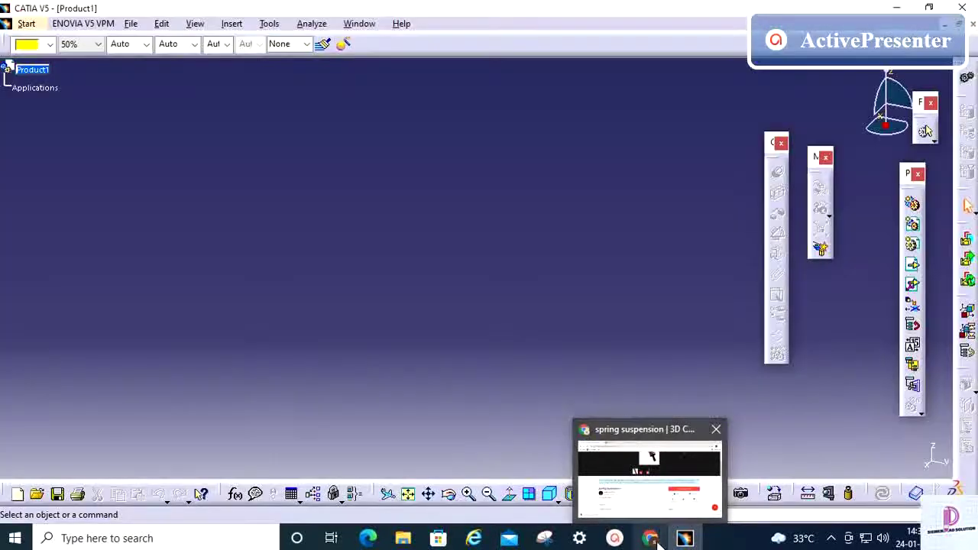
mouse_move(685, 539)
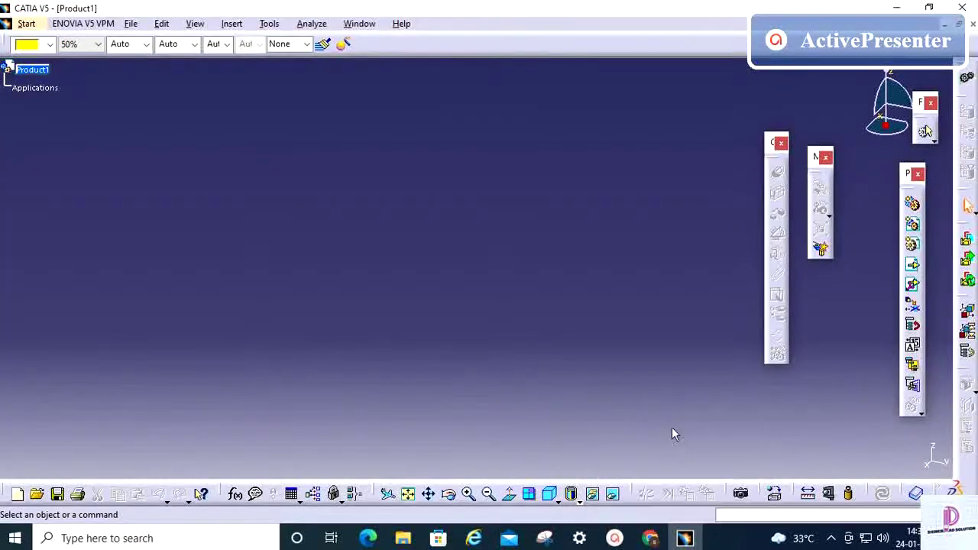